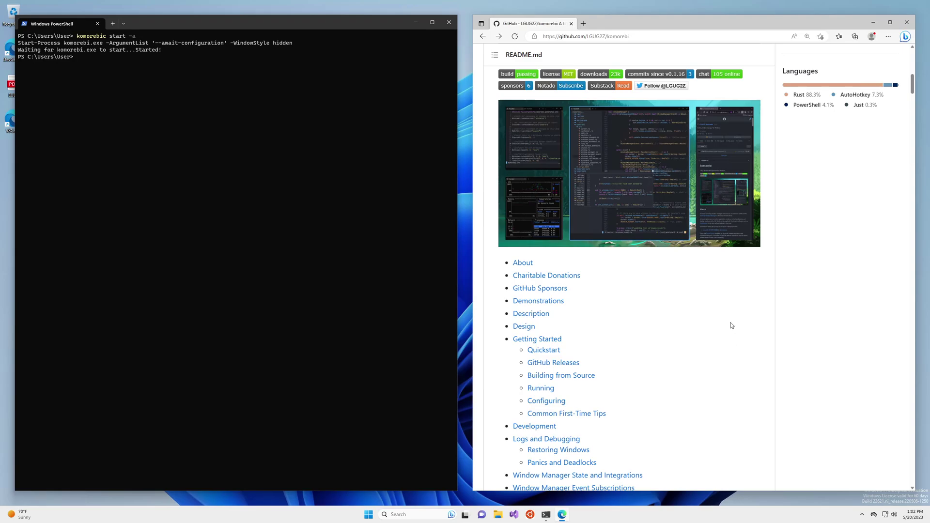
Open komorebi.sample.ps1 from the komorebi repository and scroll down to its configuration lines
scroll(706, 363, "up", 6)
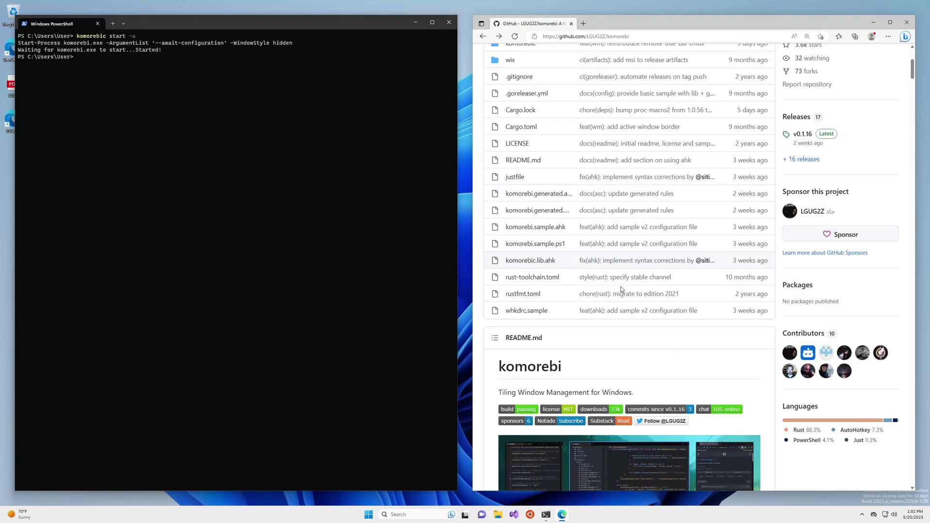
left_click(557, 244)
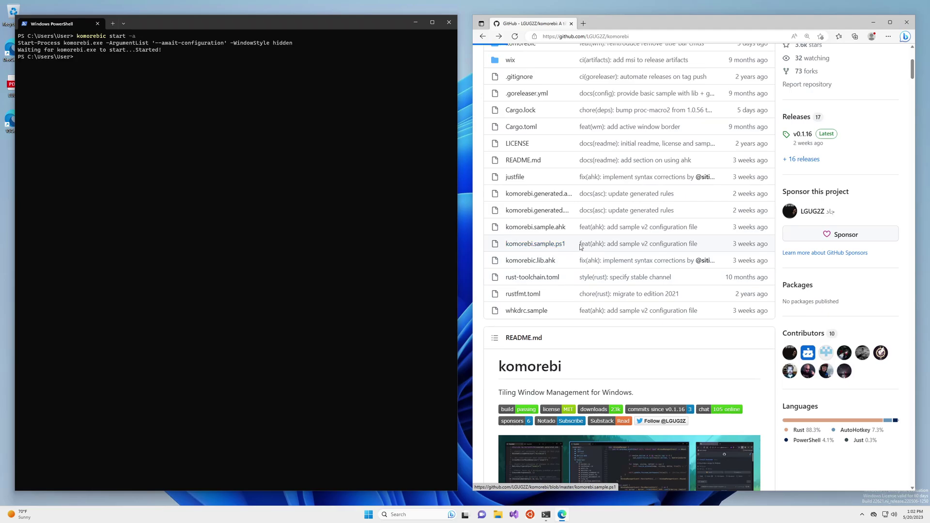
scroll(675, 358, "down", 5)
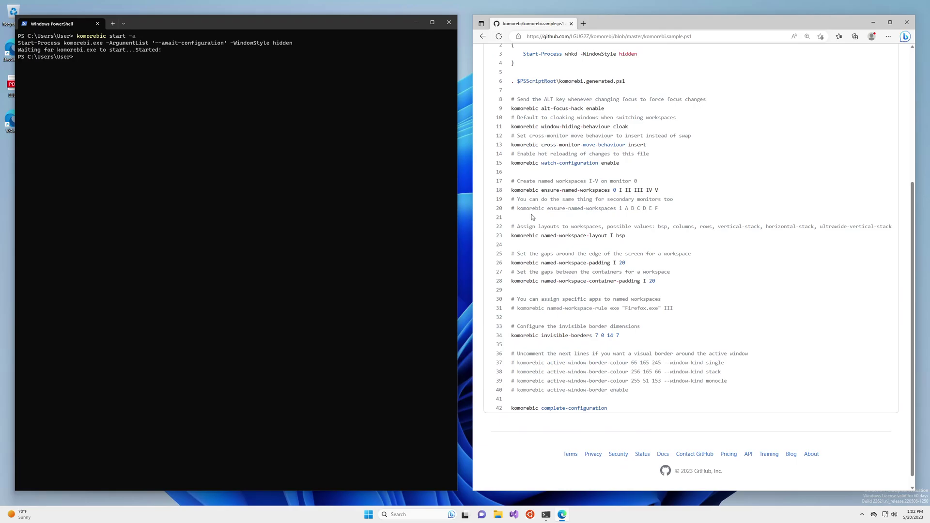
Anchor the sample file at line 18 and pick out workspace II among the names I–V
left_click(499, 190)
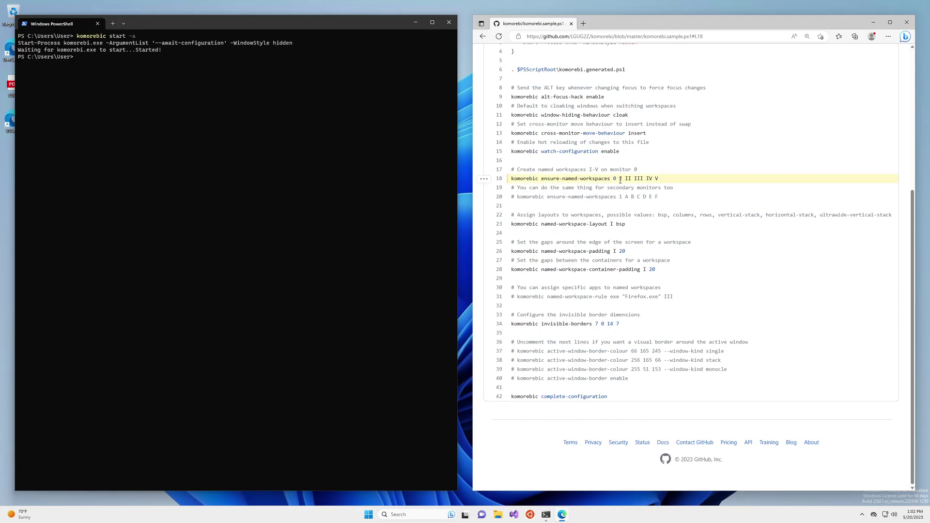
left_click_drag(621, 180, 667, 186)
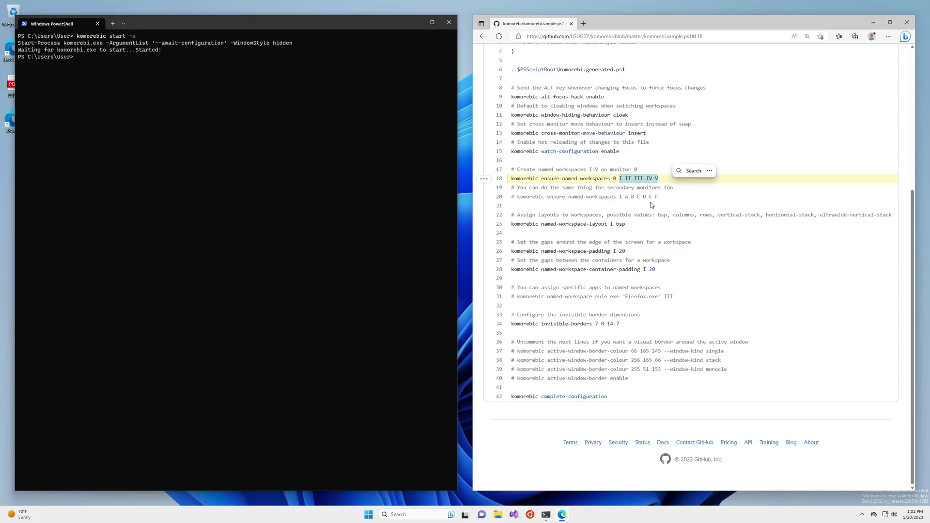
left_click(732, 282)
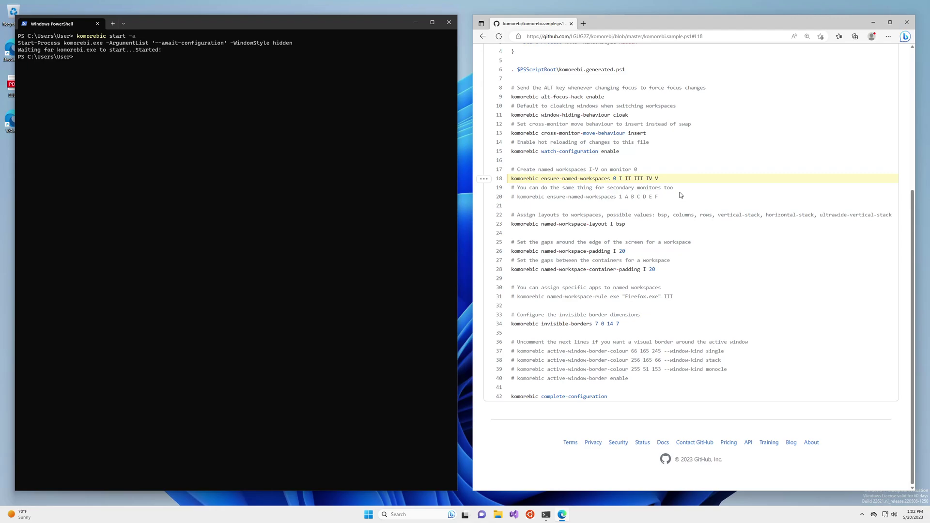
double_click(628, 178)
left_click(292, 249)
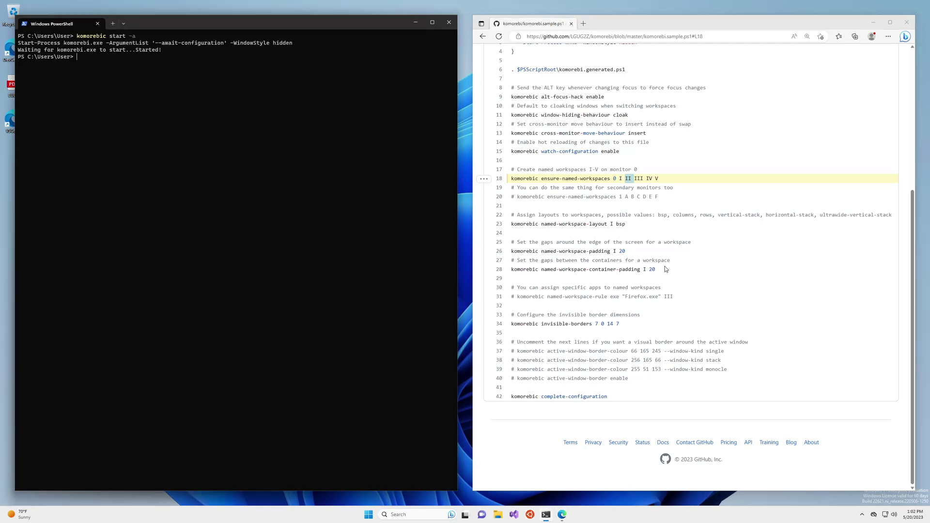
key("super")
type("chrome")
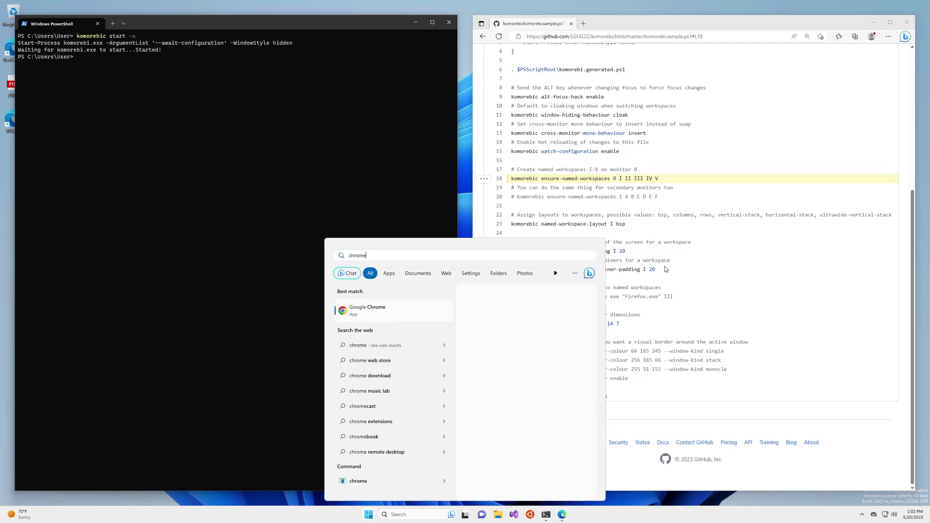
key("Return")
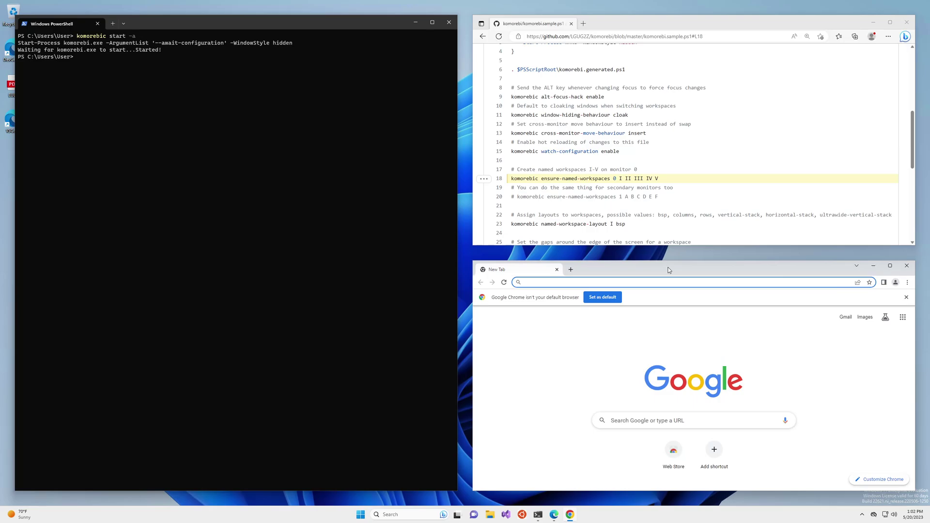
left_click_drag(671, 270, 642, 167)
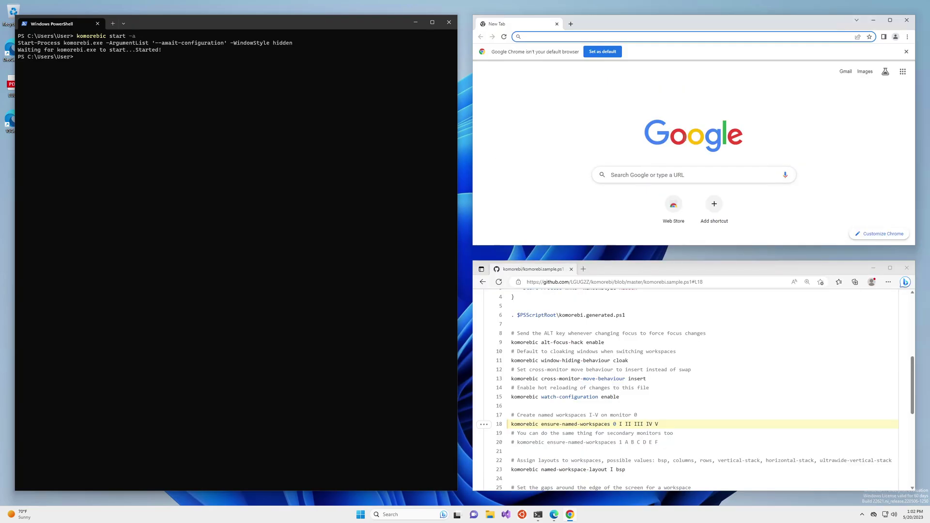
left_click(907, 21)
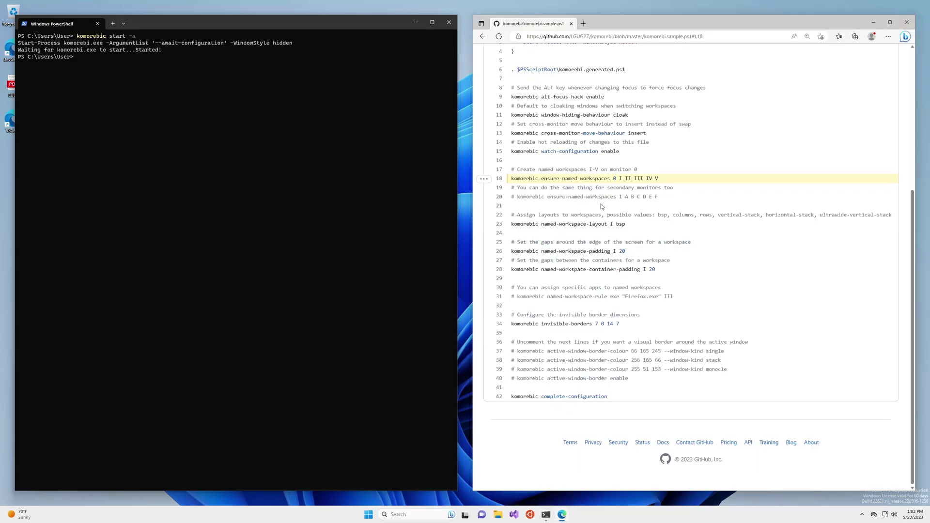
key("super+d")
key("super")
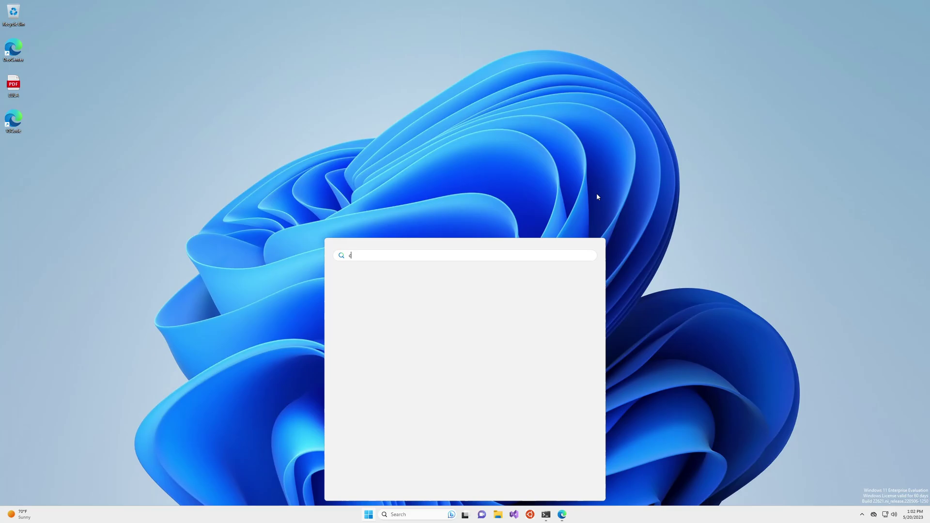
type("chrome")
key("Return")
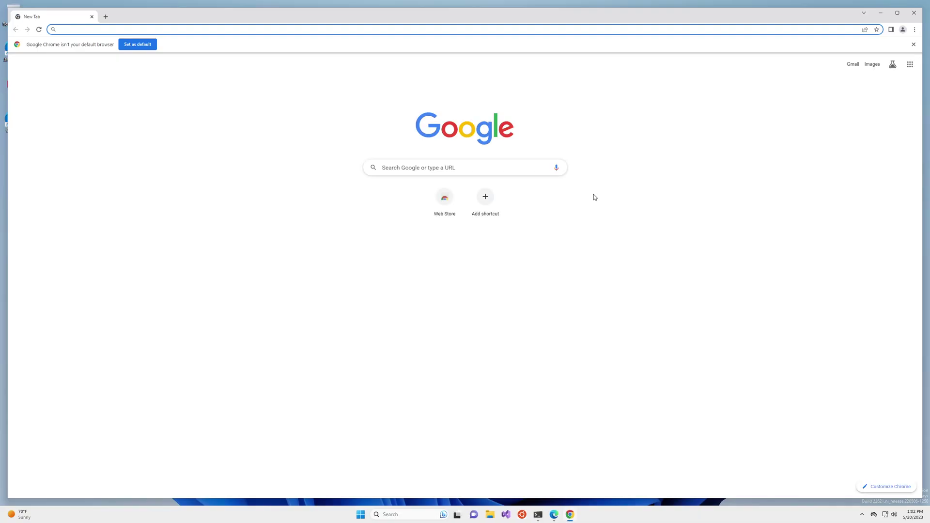
left_click(738, 153)
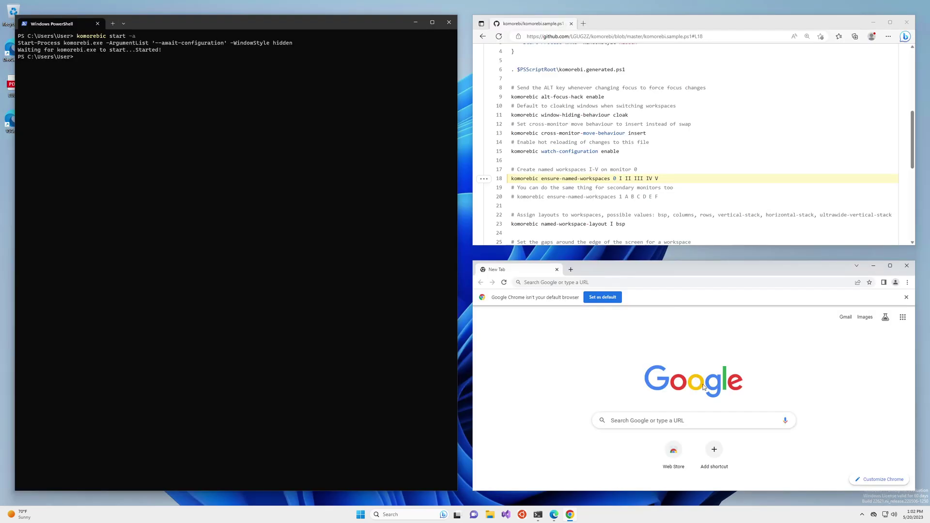
left_click(907, 266)
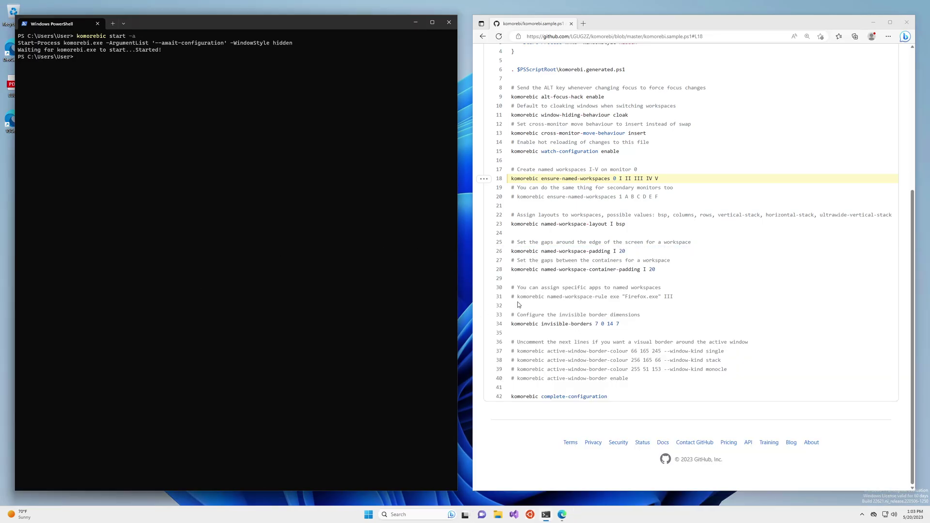
Paste the named-workspace-rule command into PowerShell, view its --help, then recall it without --help
left_click_drag(517, 297, 617, 297)
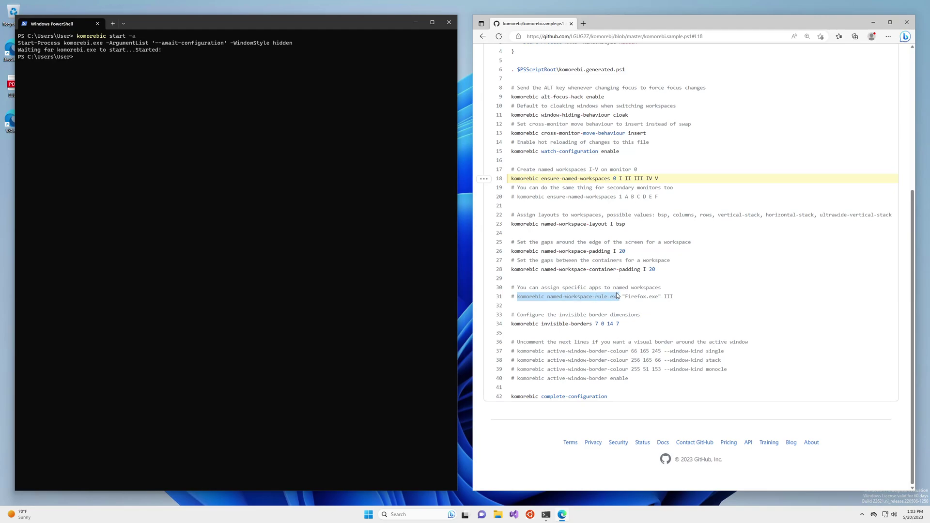
left_click(200, 250)
type("komorebic named-workspace-rule exe")
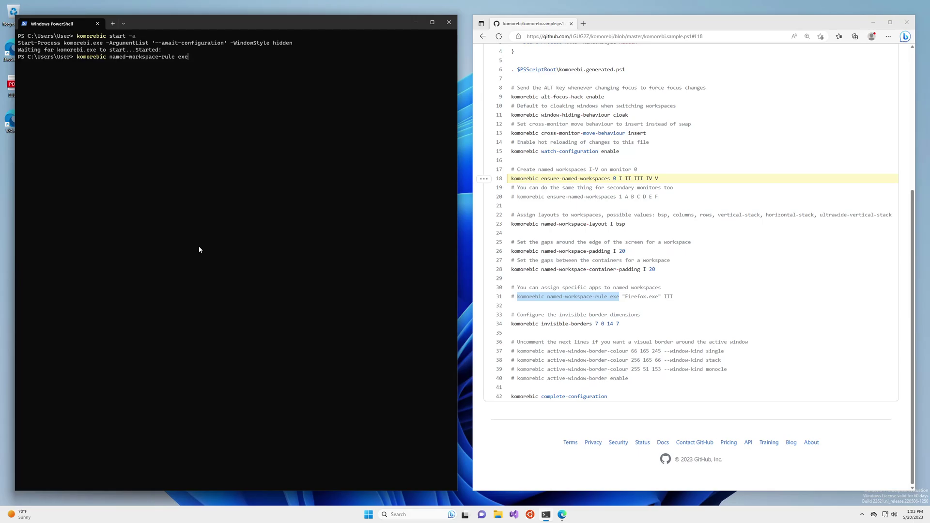
key("BackSpace")
key("BackSpace")
type("--help")
key("Return")
key("Up")
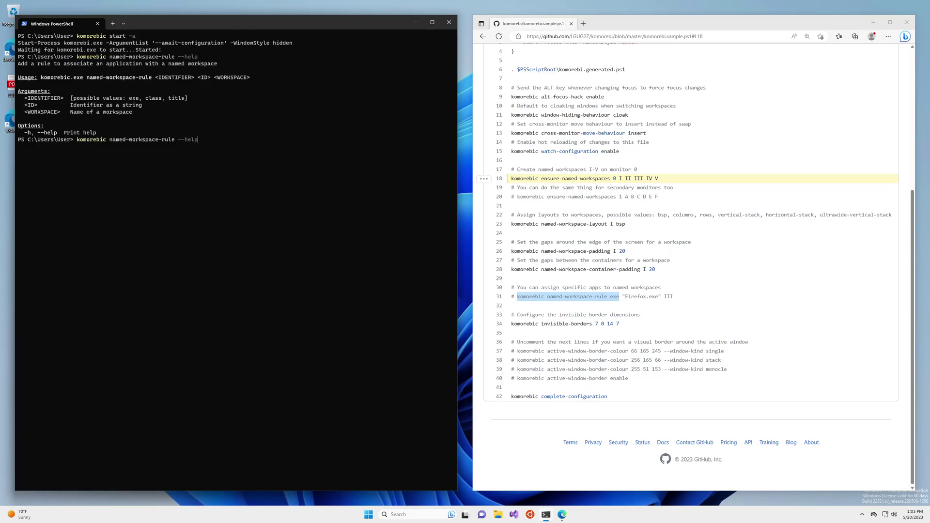
key("BackSpace")
key("BackSpace")
key("BackSpace")
key("BackSpace")
key("BackSpace")
Run komorebic named-workspace-rule exe "chrome.exe" II, then launch Chrome to test the rule
type("exe \"chrome.exe\" II")
key("Return")
key("super")
type("chrome")
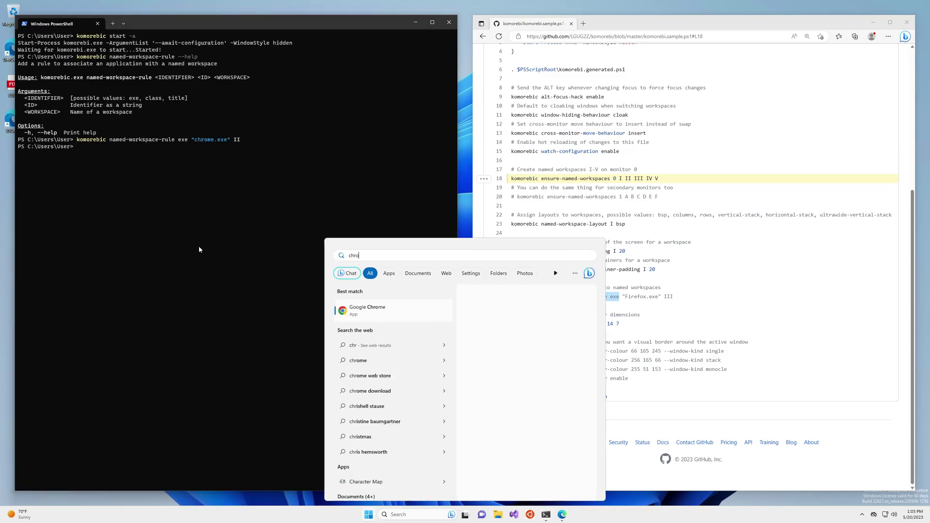
key("Return")
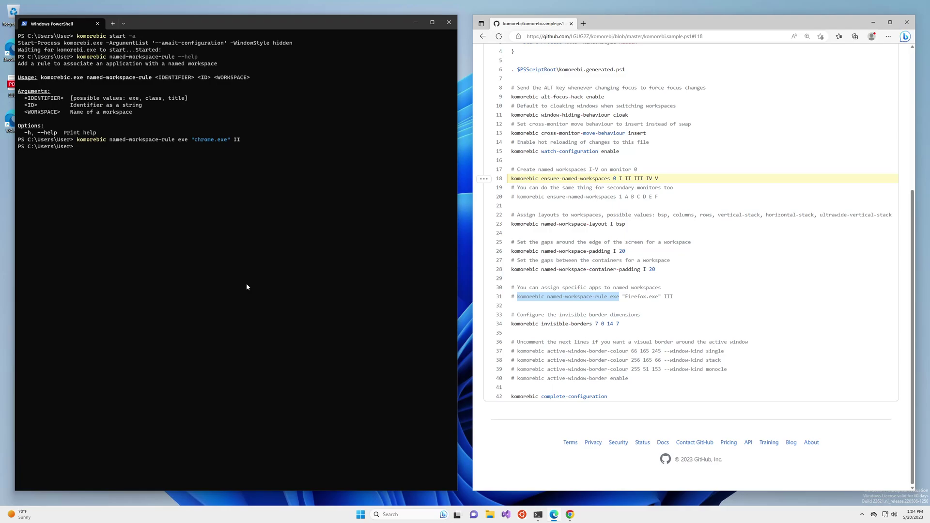
Open komorebi.ps1 in Notepad using notepad .\komorebi.ps1 and scroll through it
left_click(247, 284)
type("note")
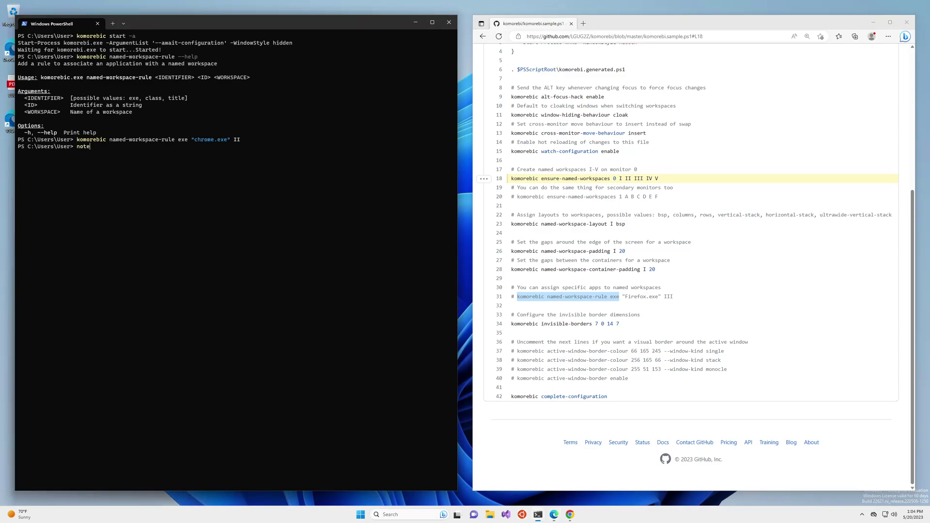
type("pad .\\komorebi.ps")
key("Tab")
key("Return")
scroll(599, 171, "down", 2)
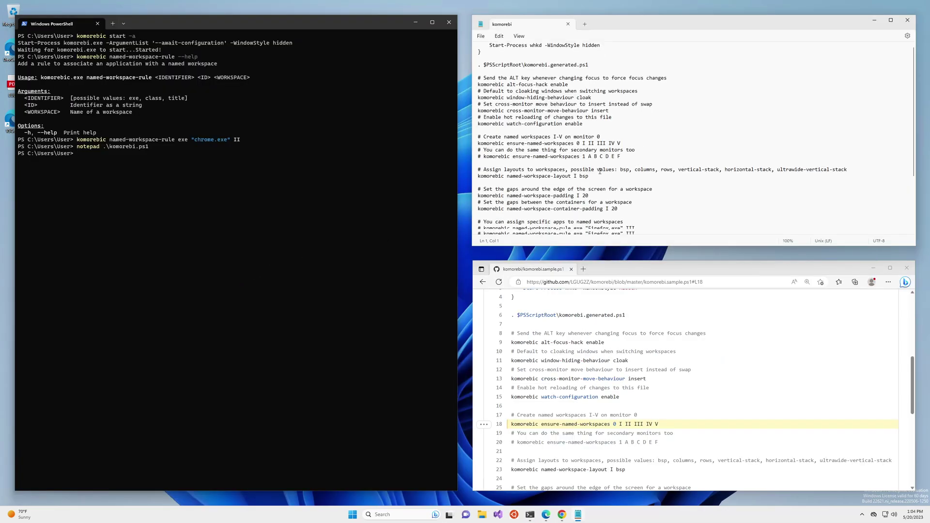
scroll(600, 172, "down", 2)
scroll(506, 164, "down", 3)
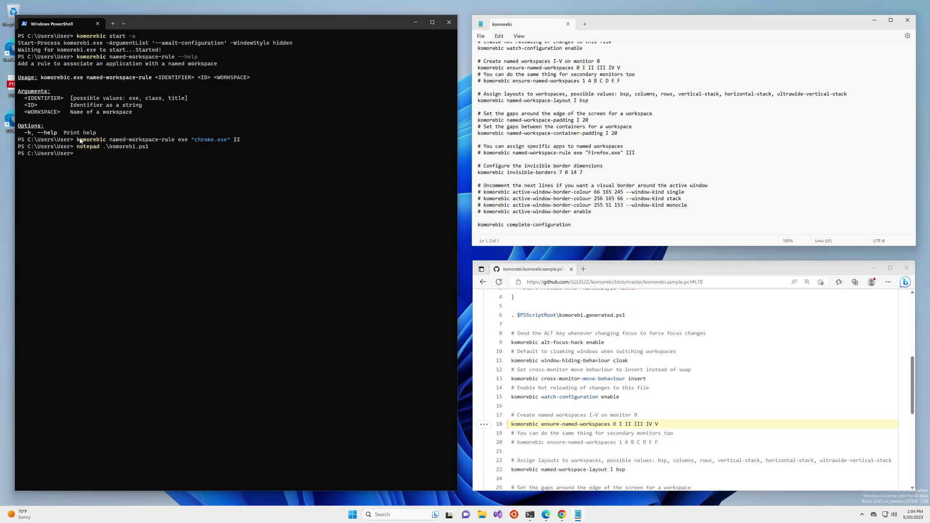
Copy the chrome.exe rule from PowerShell and paste it below the border enable line
left_click_drag(77, 140, 239, 142)
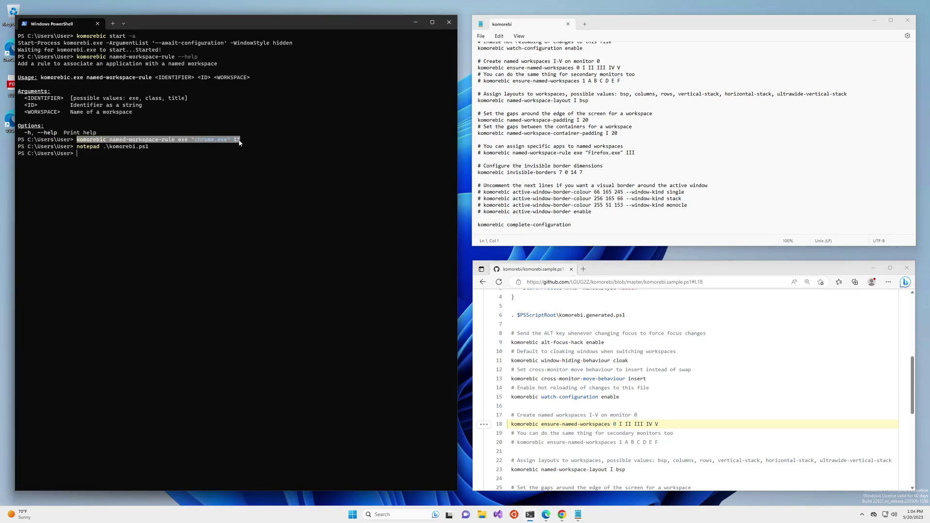
right_click(238, 142)
left_click(640, 210)
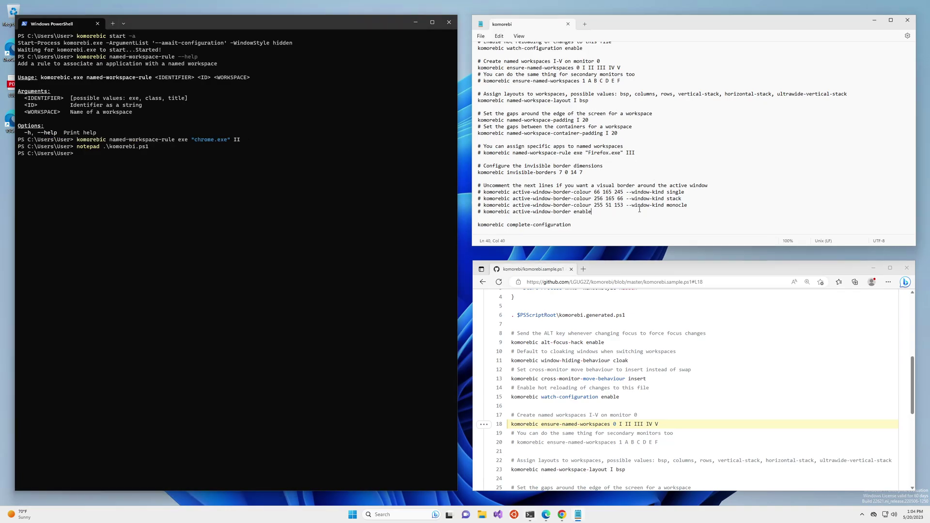
key("Return")
key("Return")
type("komorebic named-workspace-rule exe \"chrome.exe\" II")
scroll(541, 229, "down", 1)
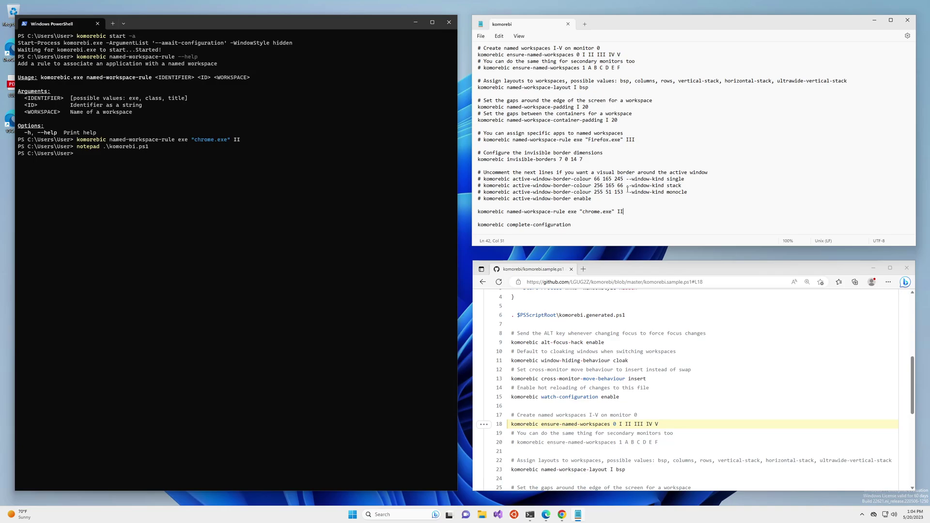
Maximize Edge, go to the LGUG2Z/komorebi repository home page, and open its Sponsor page
left_click(641, 273)
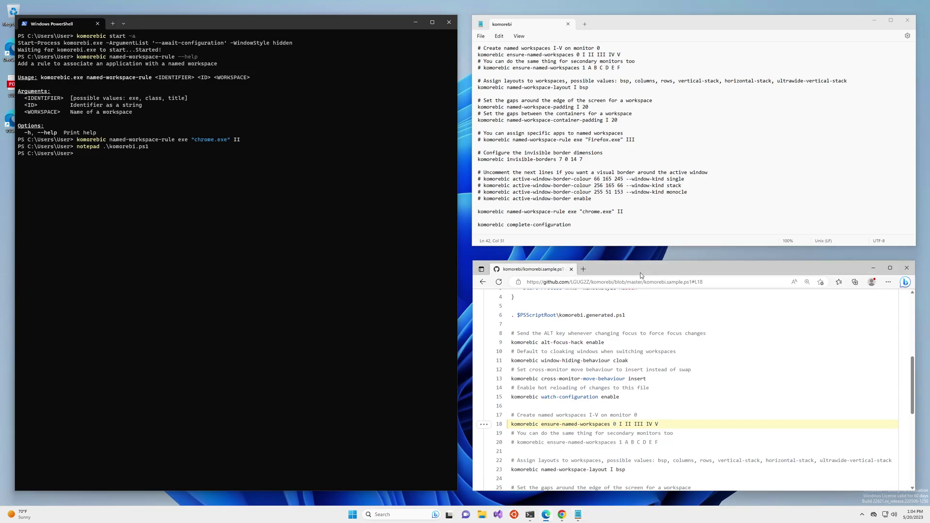
double_click(640, 275)
scroll(457, 266, "up", 4)
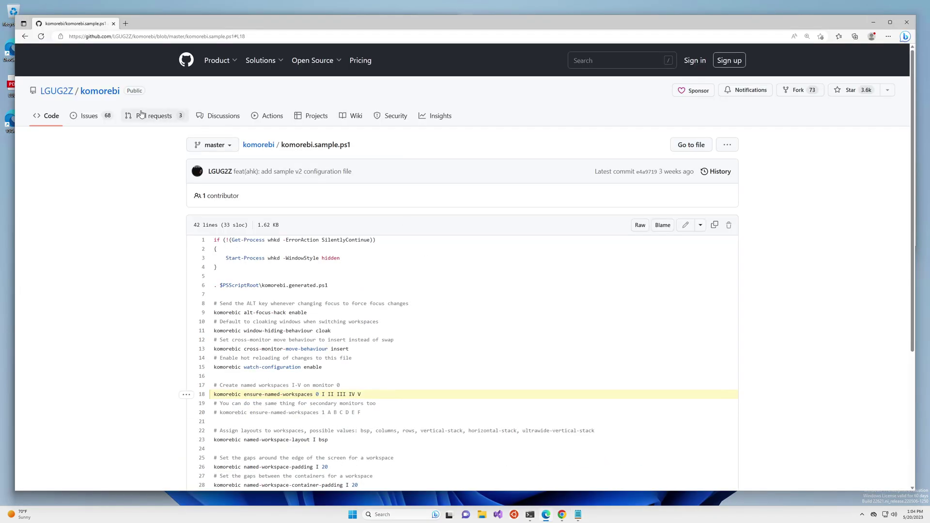
left_click(96, 91)
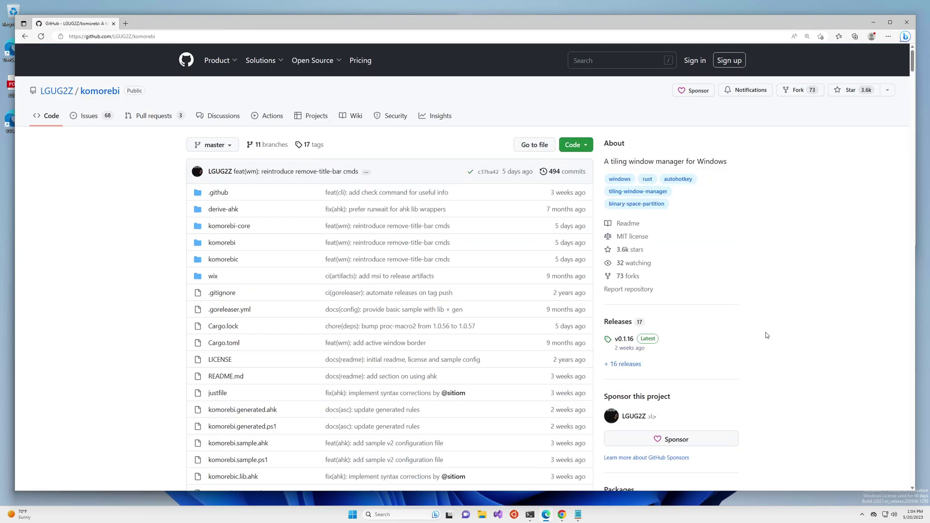
scroll(749, 325, "down", 3)
left_click(696, 309)
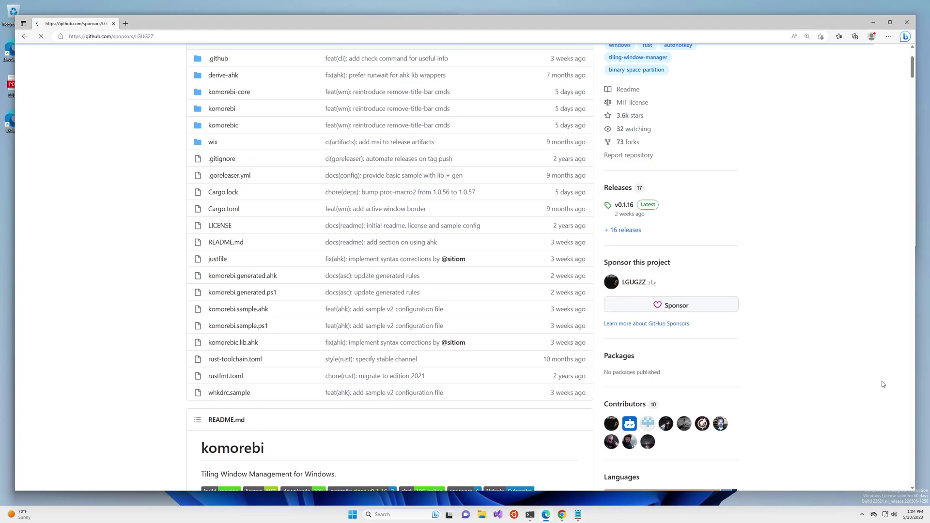